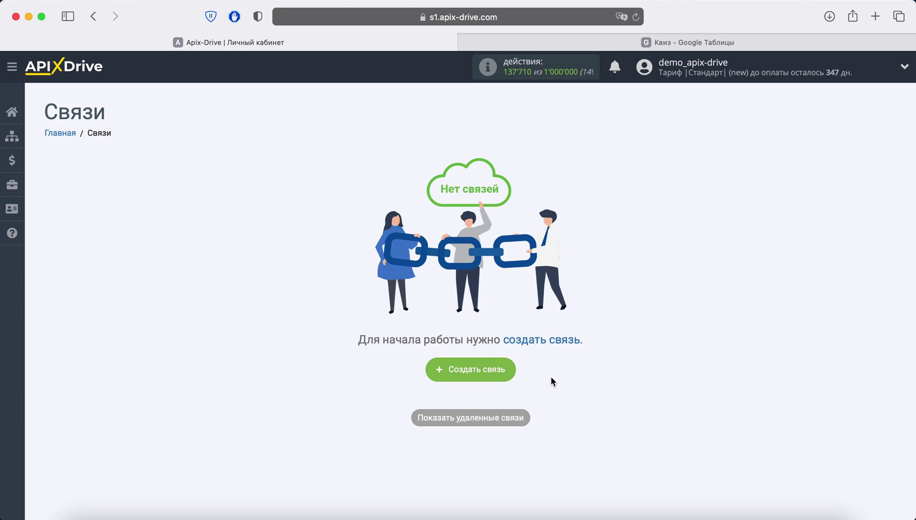
# - Start a new connection with AmoCRM as the source and the 'Загрузить сделки (по дате создания)' action
pyautogui.click(490, 369)
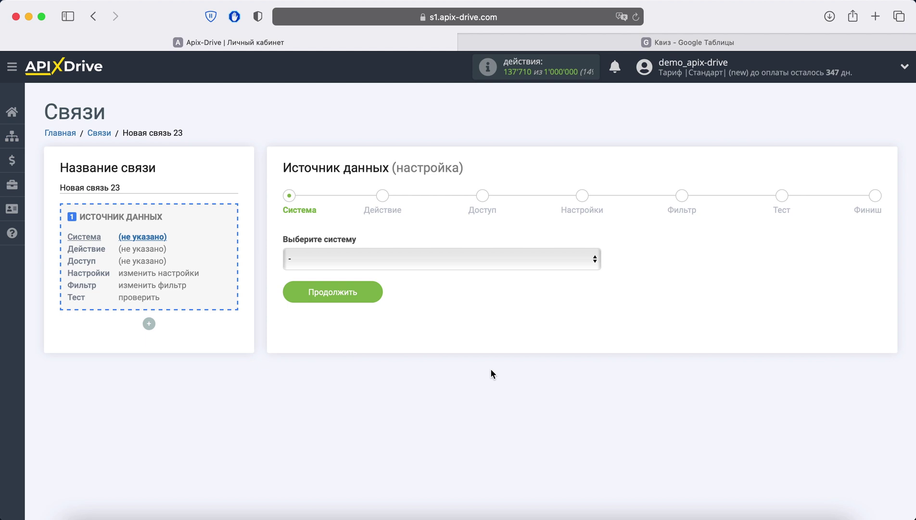
pyautogui.click(449, 263)
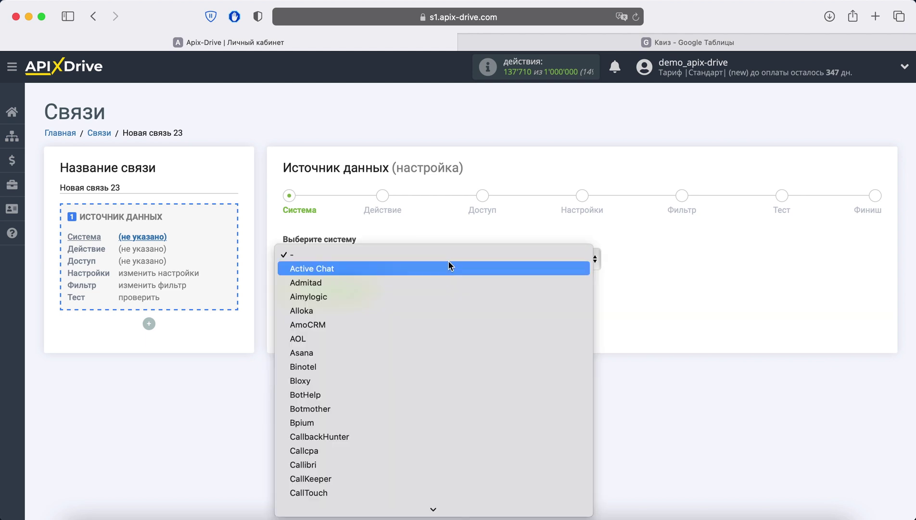
pyautogui.click(426, 323)
pyautogui.click(369, 288)
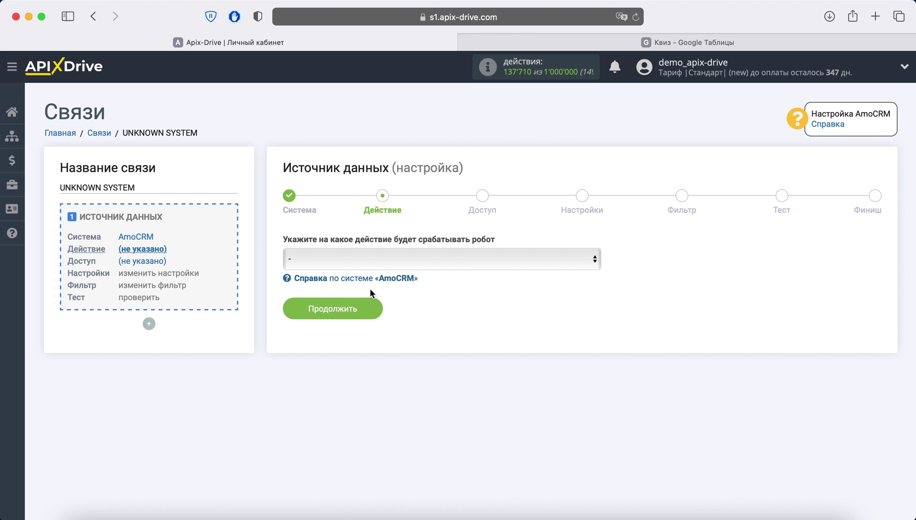
pyautogui.click(369, 262)
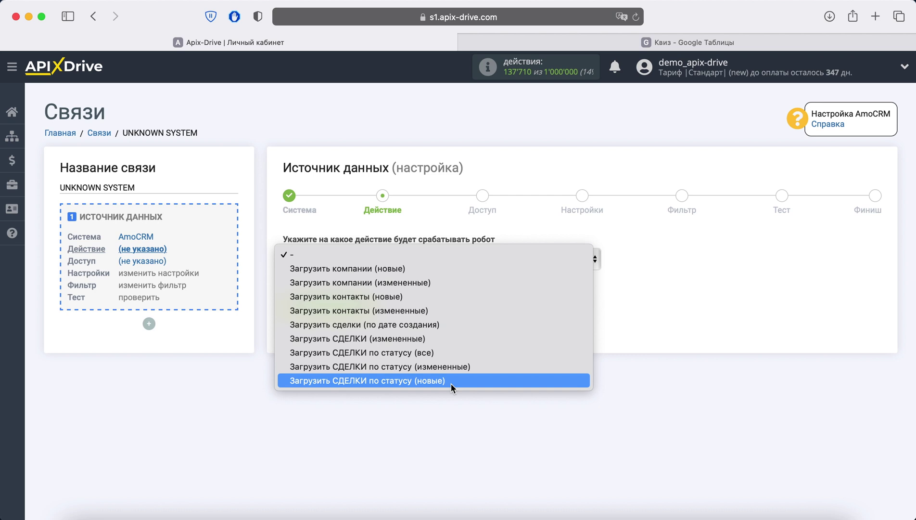
pyautogui.click(450, 325)
# - Sign in to amoCRM with the saved login and allow ApiX-Drive access to the chosen account
pyautogui.click(362, 308)
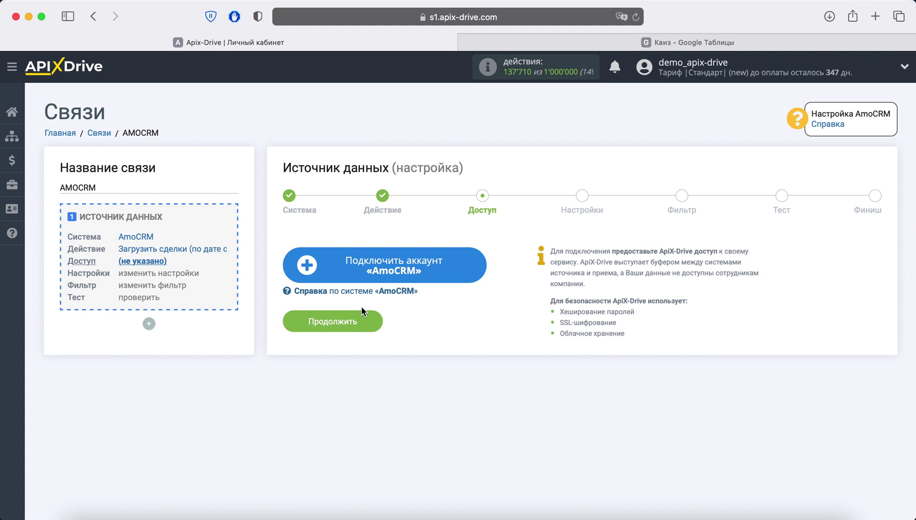
pyautogui.click(355, 274)
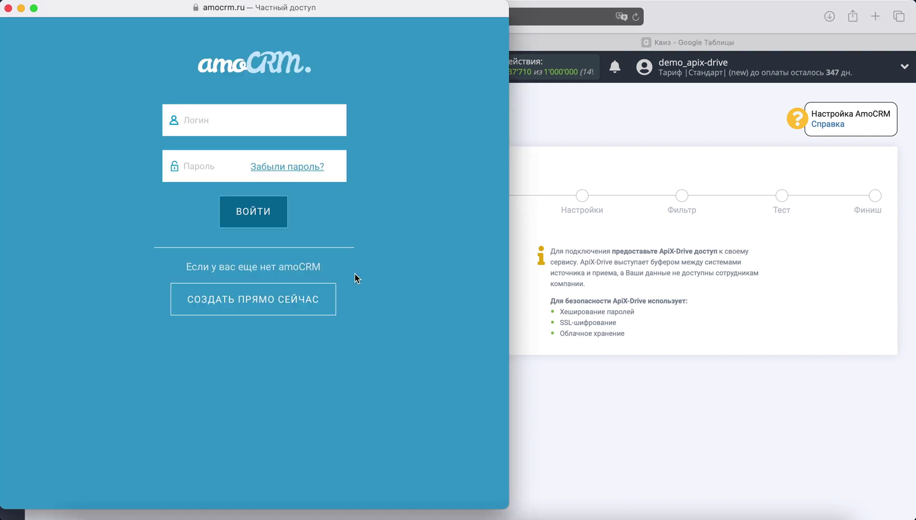
pyautogui.click(268, 156)
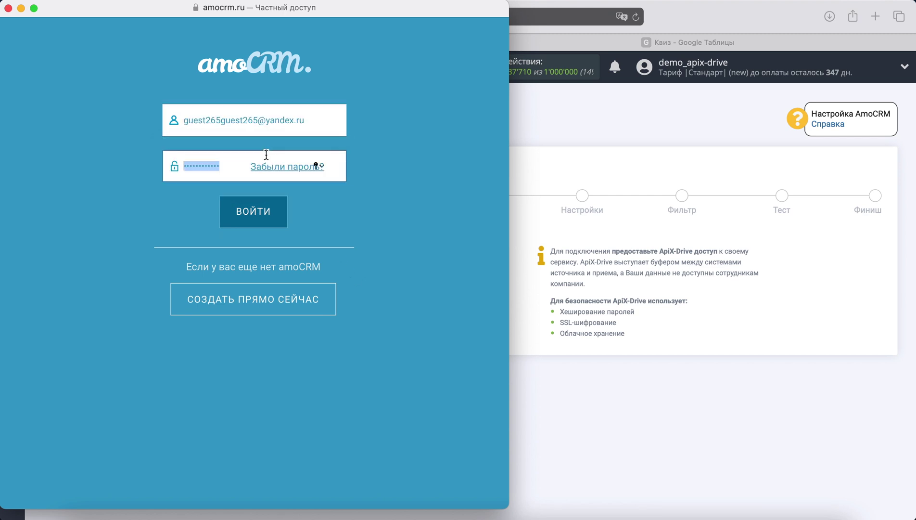
pyautogui.click(273, 214)
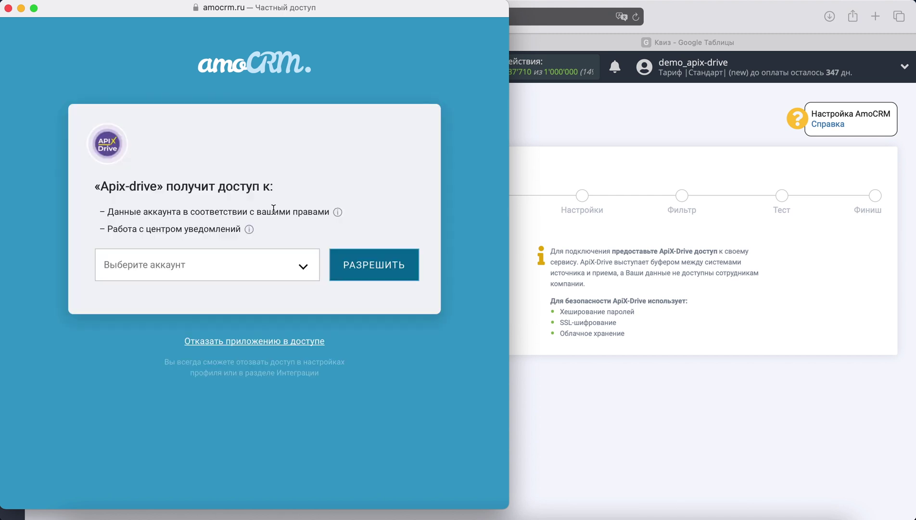
pyautogui.click(299, 267)
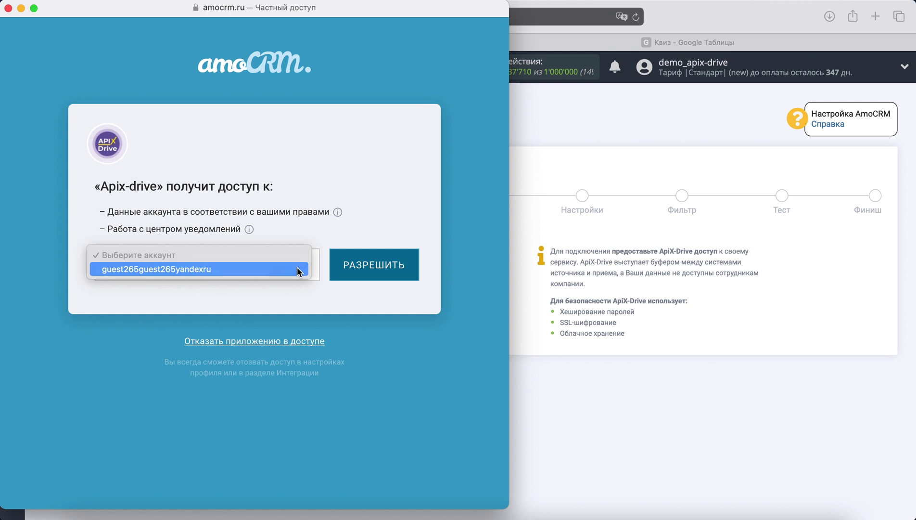
pyautogui.click(301, 268)
pyautogui.click(340, 272)
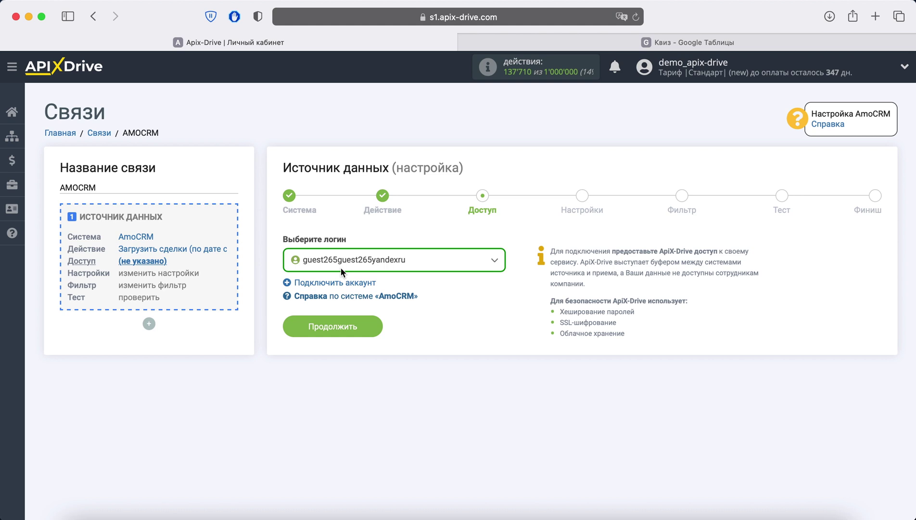
# - Pass the Доступ, Воронка and Фильтр steps with no filter to load a sample AmoCRM deal
pyautogui.click(373, 327)
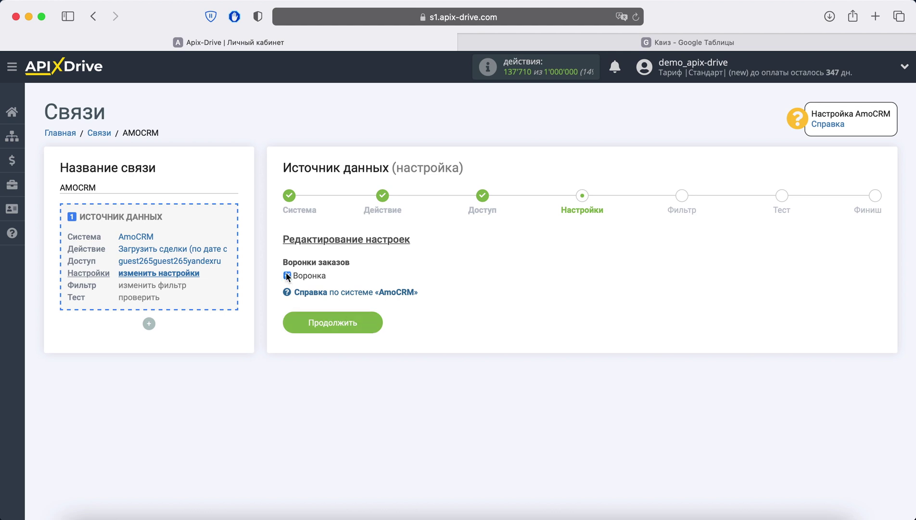
pyautogui.click(356, 319)
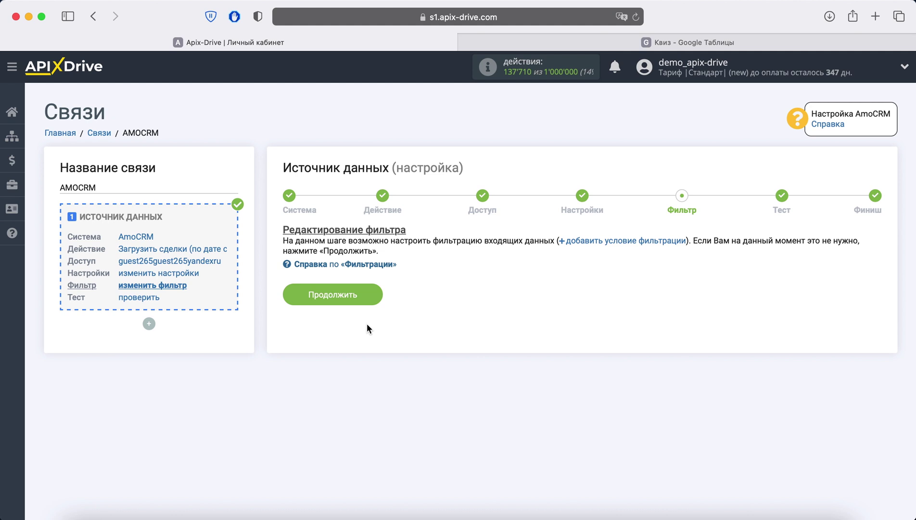
pyautogui.click(364, 299)
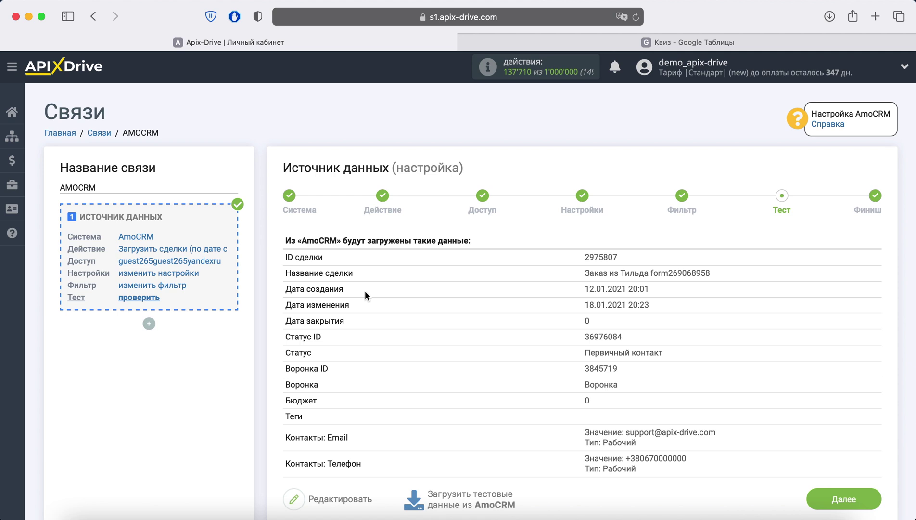
# - Accept the test deal data to finish the AmoCRM source and start the receiver setup
pyautogui.click(812, 496)
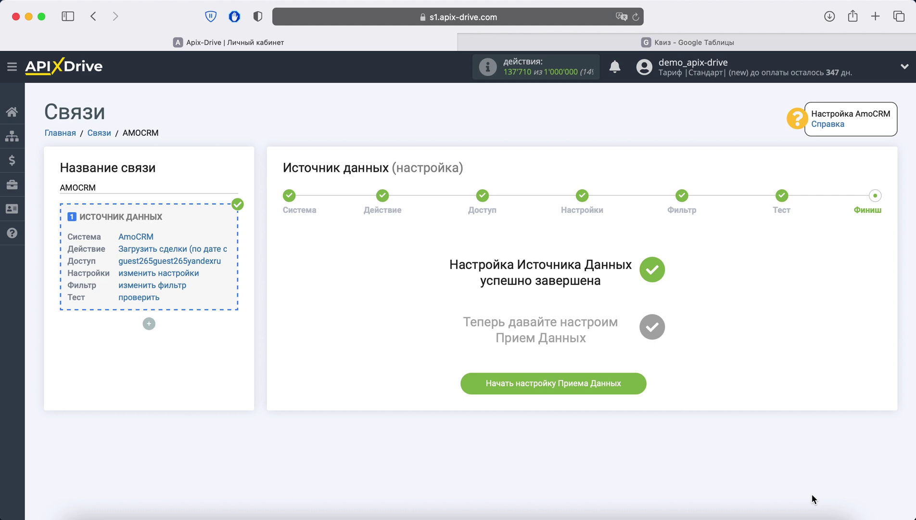
pyautogui.click(638, 388)
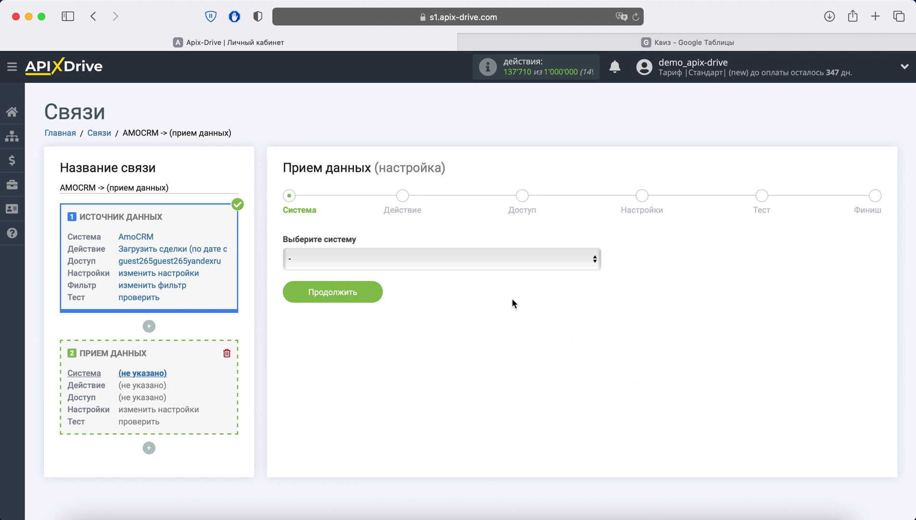
# - Set Google Sheets as the receiving system with the 'Добавить строчку' action
pyautogui.click(456, 258)
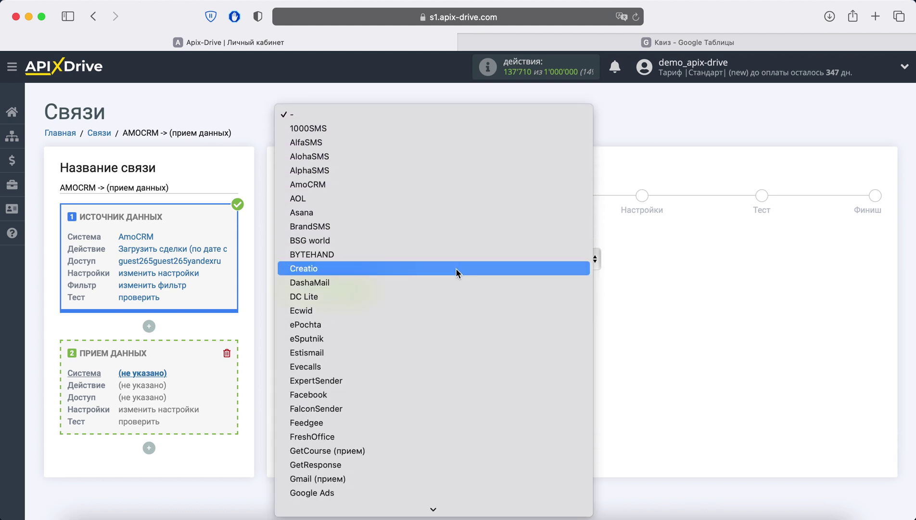
pyautogui.scroll(-5, 456, 267)
pyautogui.scroll(-2, 457, 267)
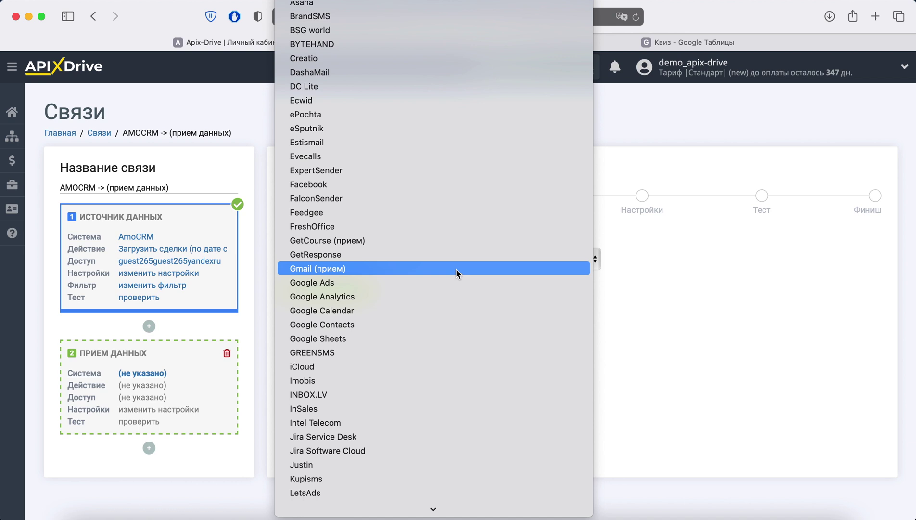
pyautogui.click(386, 339)
pyautogui.click(365, 291)
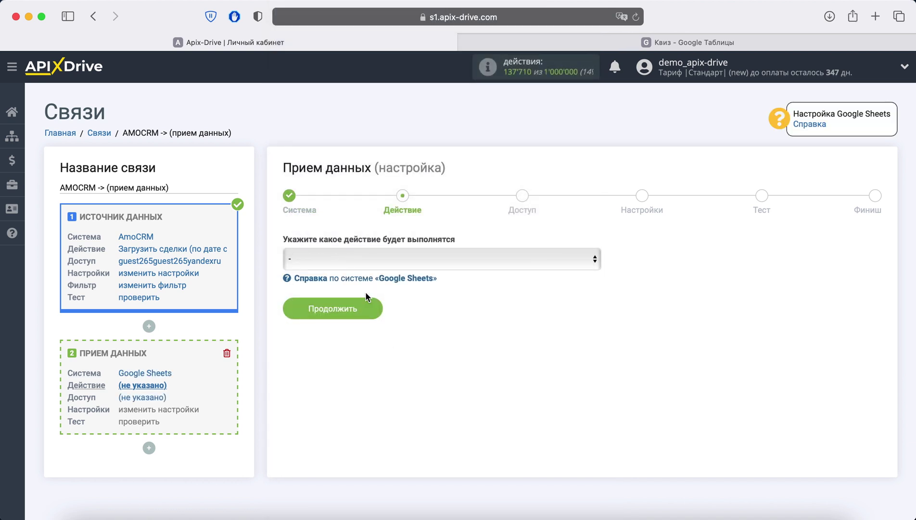
pyautogui.click(373, 260)
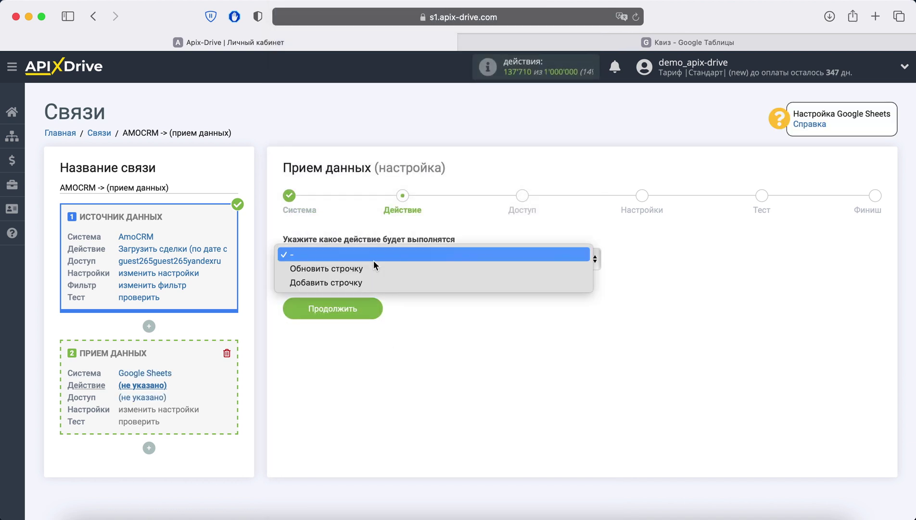
pyautogui.click(373, 282)
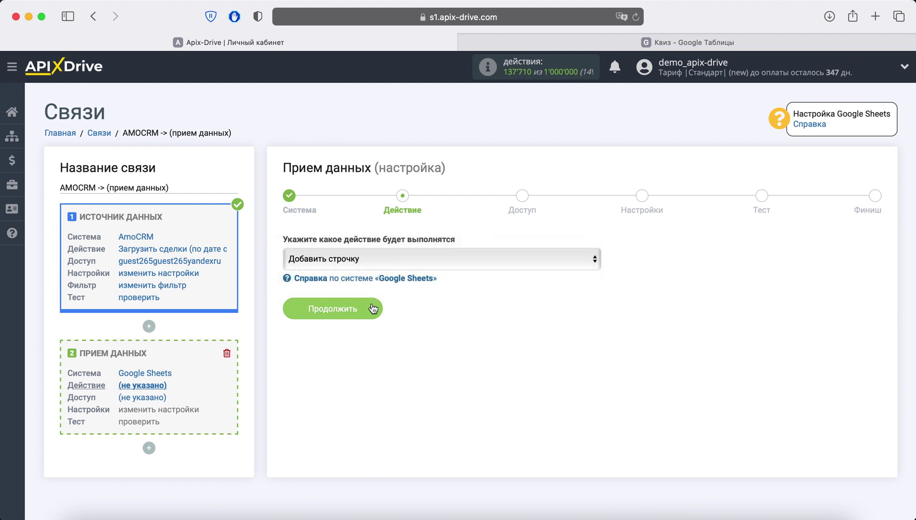
pyautogui.click(371, 306)
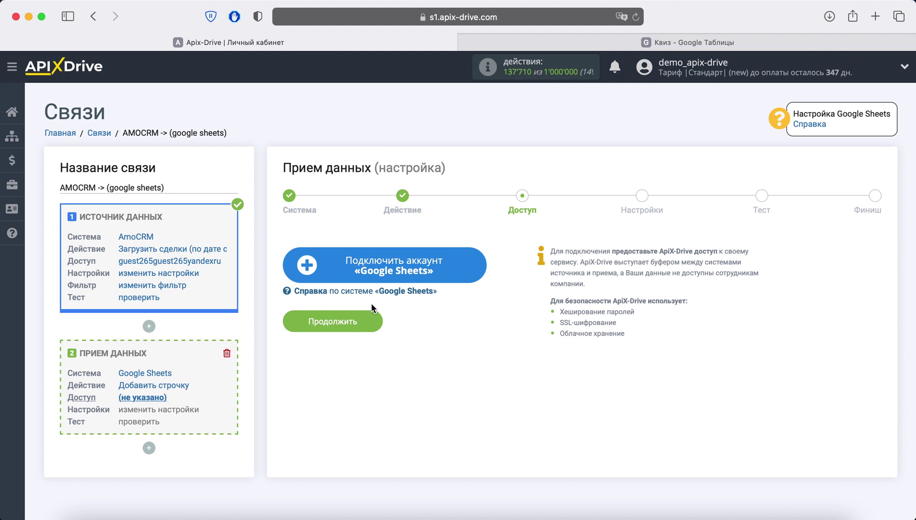
# - Sign in with the saved Google email and password and allow ApiX-Drive access to Google Sheets
pyautogui.click(350, 268)
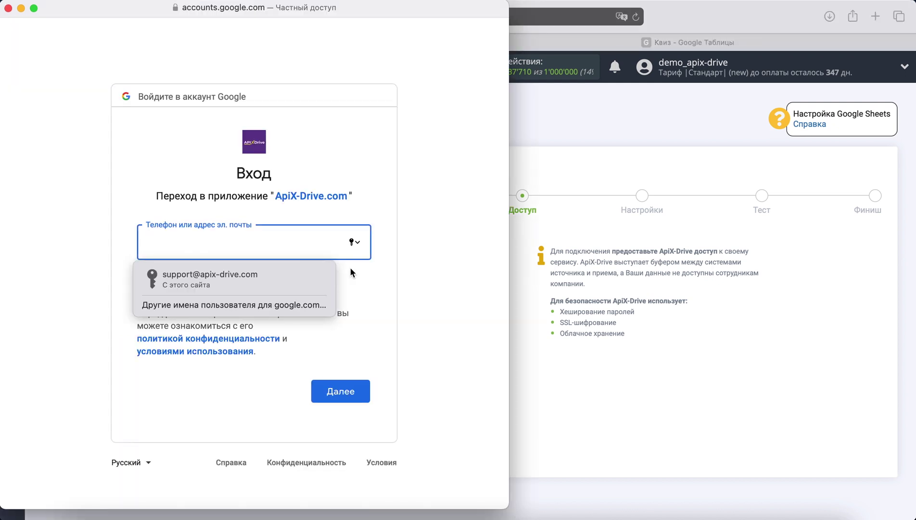
pyautogui.click(312, 273)
pyautogui.click(353, 389)
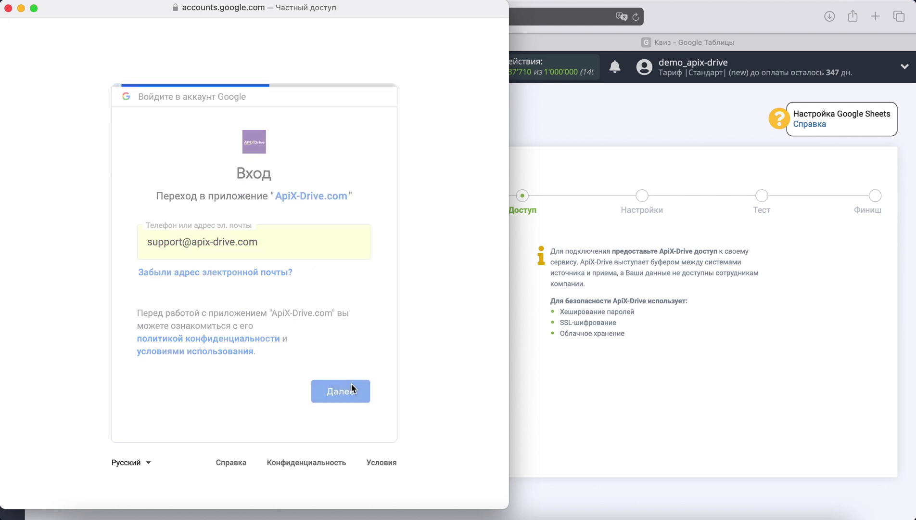
pyautogui.click(252, 285)
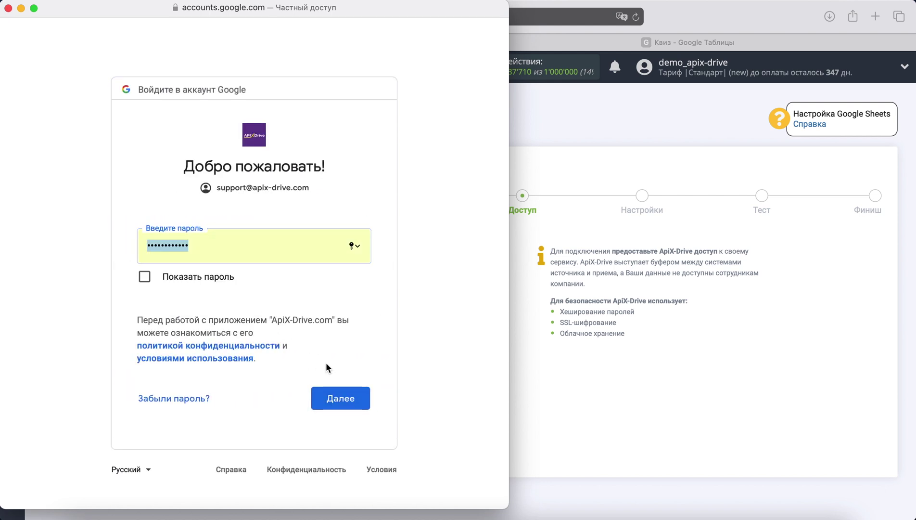
pyautogui.click(349, 394)
pyautogui.click(351, 481)
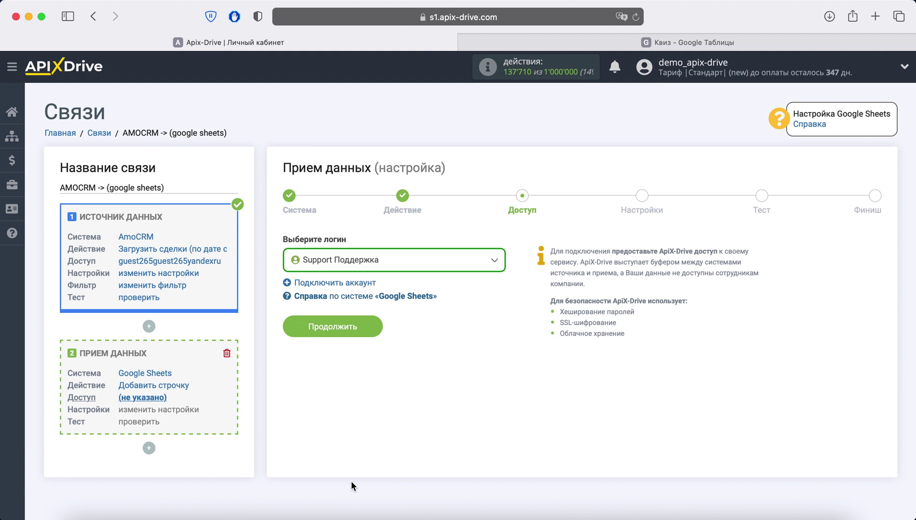
# - Target file 'Квиз', sheet 'Лиды из Тильда', and reveal the column mapping fields A–H
pyautogui.click(367, 330)
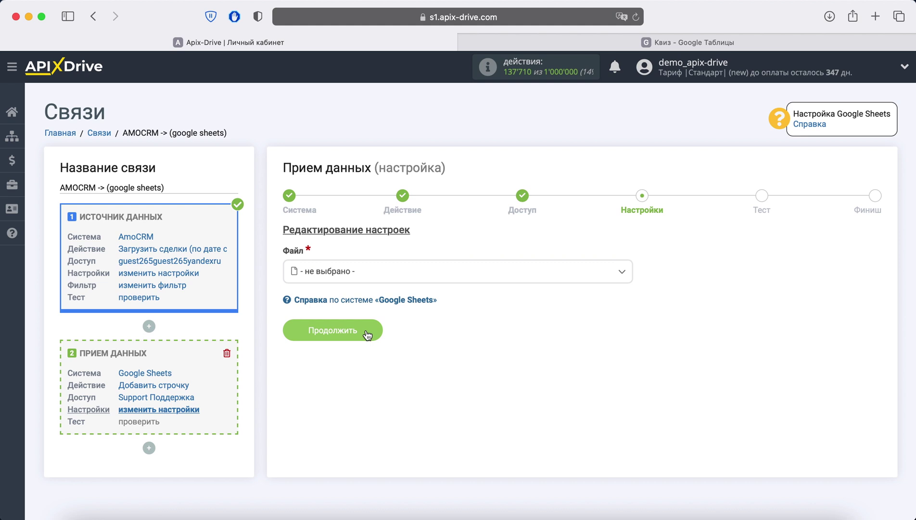
pyautogui.click(368, 273)
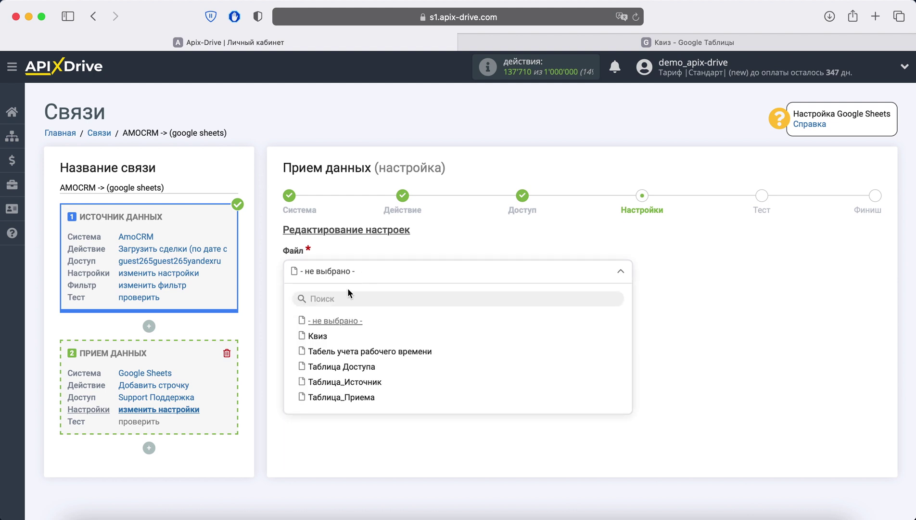
pyautogui.click(315, 335)
pyautogui.click(318, 334)
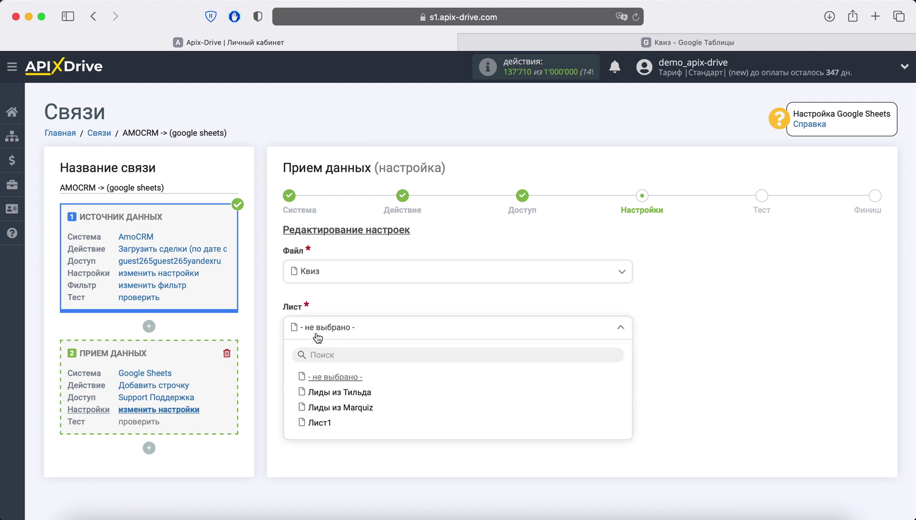
pyautogui.click(332, 392)
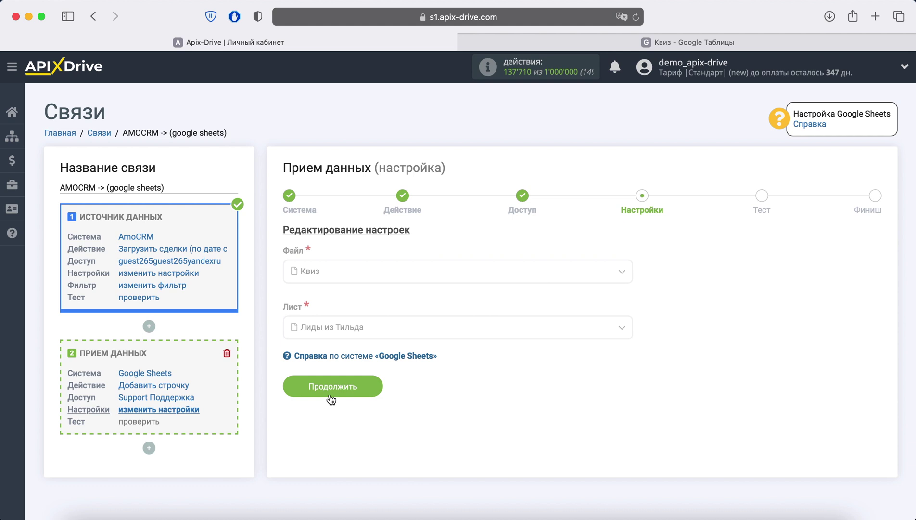
pyautogui.click(332, 387)
pyautogui.scroll(-3, 330, 395)
pyautogui.scroll(-2, 331, 394)
pyautogui.scroll(-2, 330, 394)
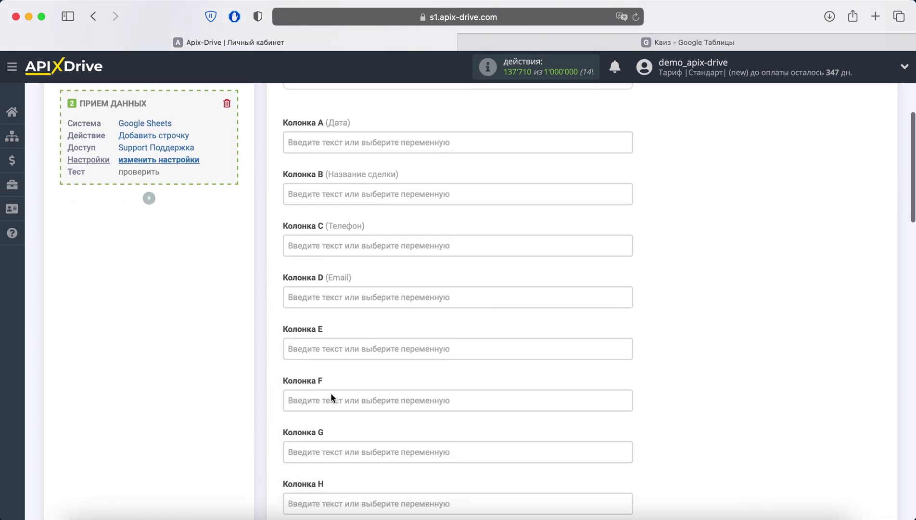
pyautogui.scroll(-1, 331, 394)
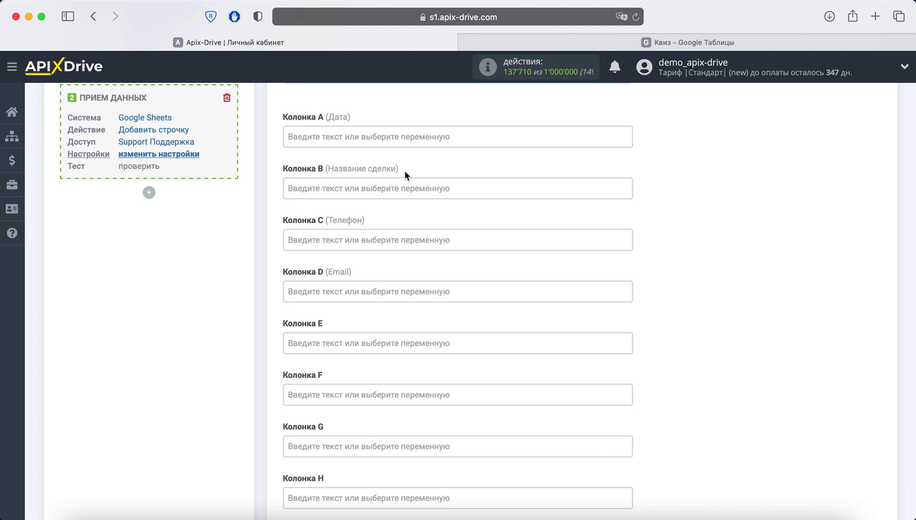
# - Map Колонка A to the deal creation date and Колонка B to the deal name
pyautogui.click(374, 137)
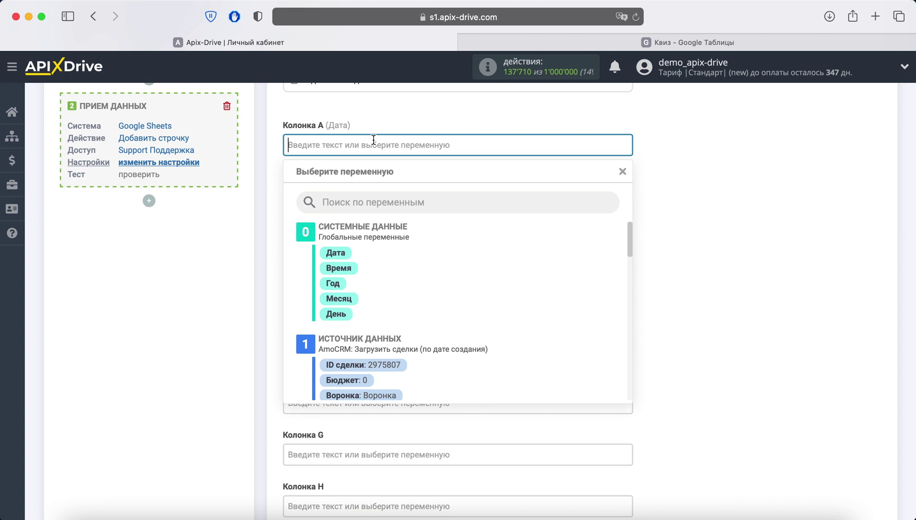
pyautogui.scroll(-2, 443, 270)
pyautogui.scroll(-2, 445, 272)
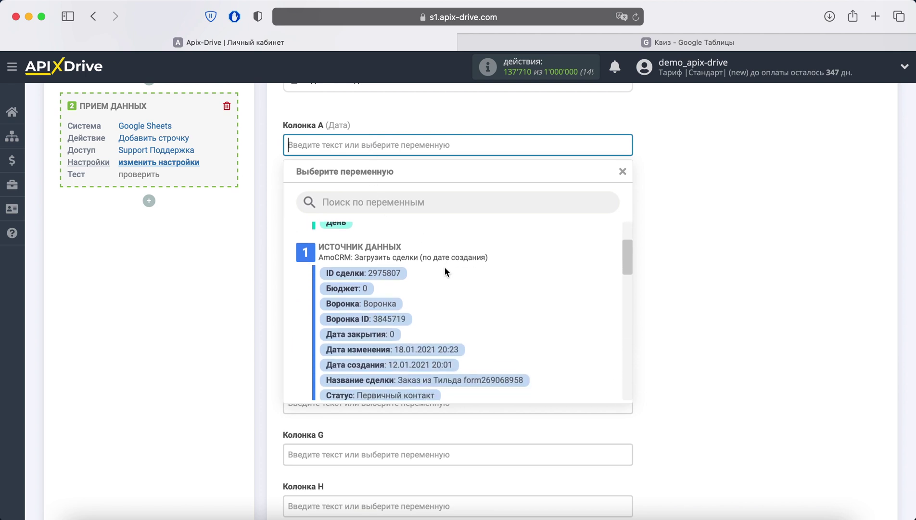
pyautogui.scroll(-2, 444, 272)
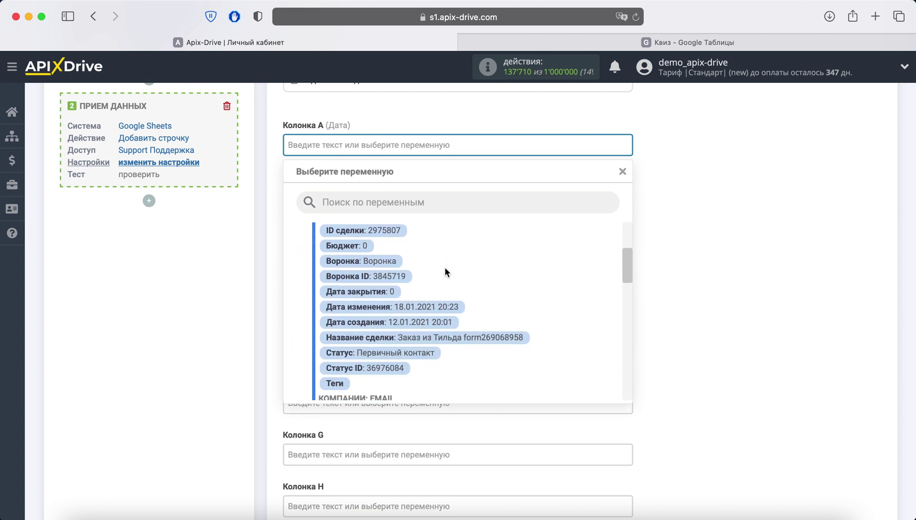
pyautogui.click(378, 322)
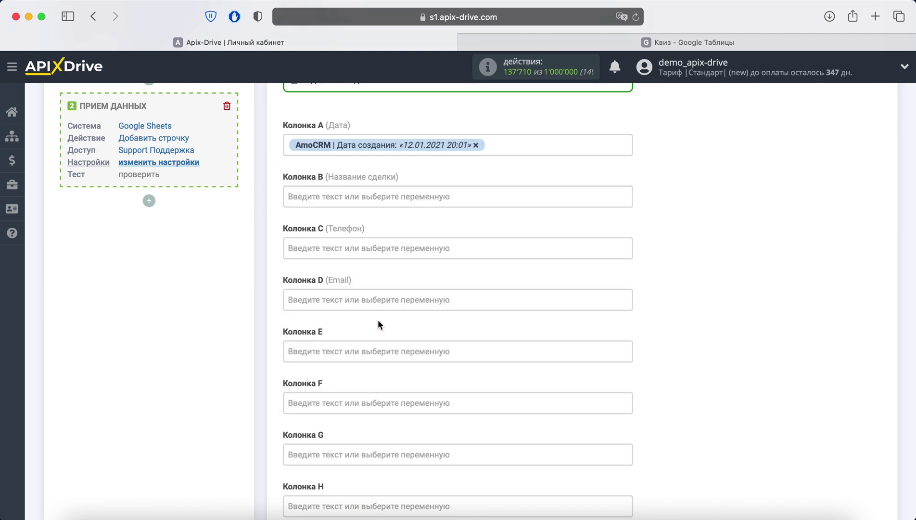
pyautogui.click(367, 196)
pyautogui.scroll(-2, 461, 255)
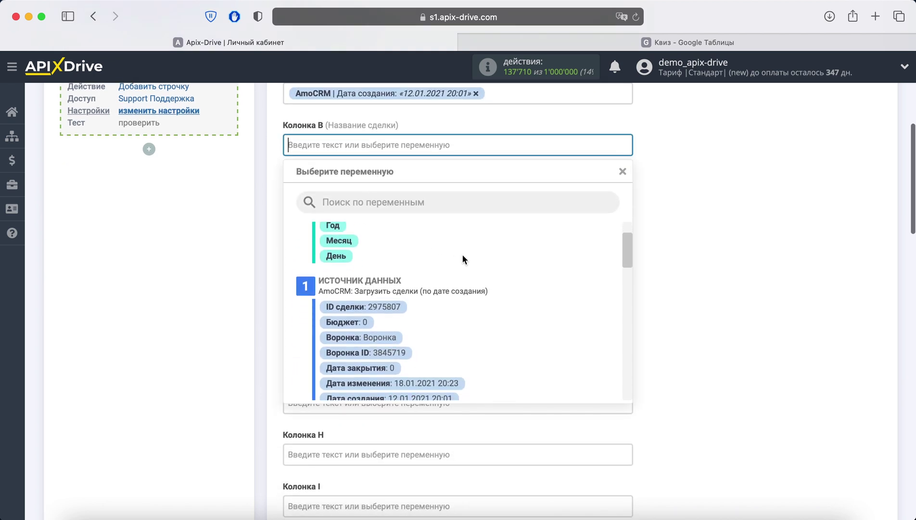
pyautogui.scroll(-3, 462, 255)
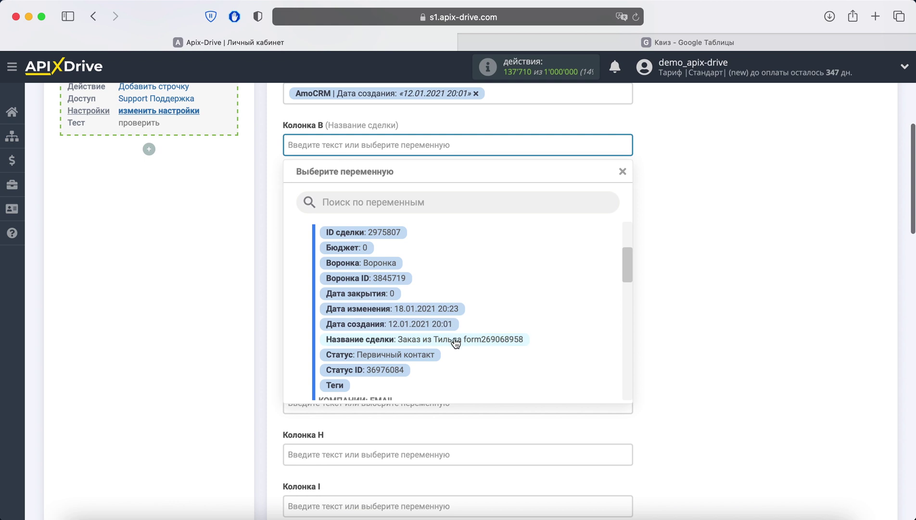
pyautogui.click(455, 339)
# - Map Колонка C to the AmoCRM contact phone Значение variable
pyautogui.click(419, 205)
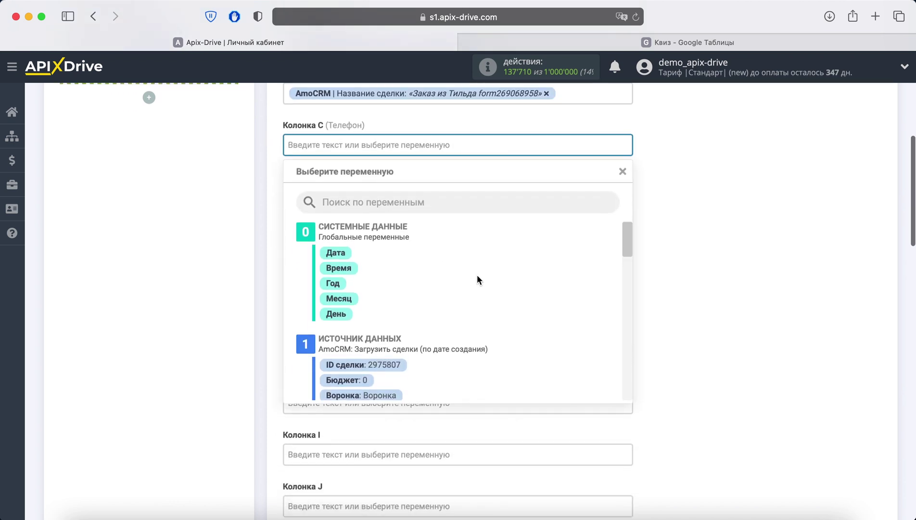
pyautogui.scroll(-2, 477, 276)
pyautogui.scroll(-2, 478, 275)
pyautogui.scroll(-2, 479, 275)
pyautogui.scroll(-2, 479, 276)
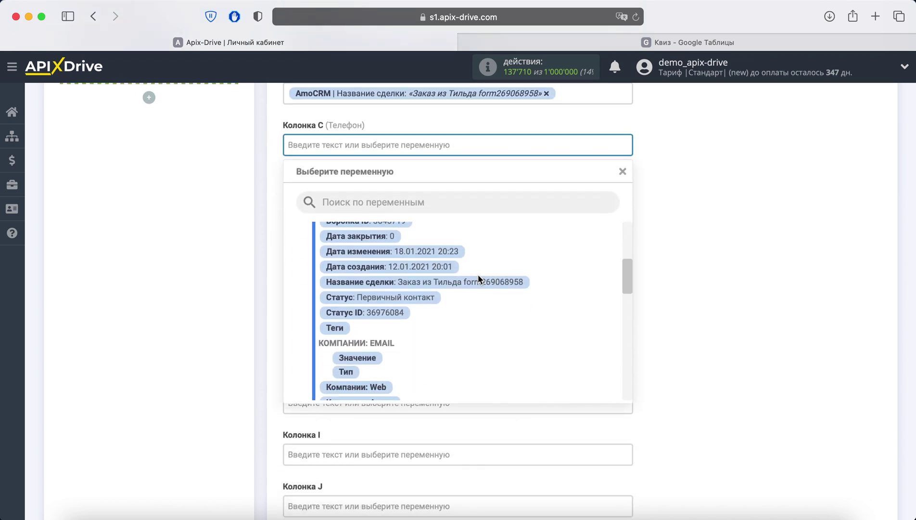
pyautogui.scroll(-1, 478, 275)
pyautogui.scroll(-1, 478, 275)
pyautogui.scroll(-1, 478, 275)
pyautogui.scroll(-2, 479, 275)
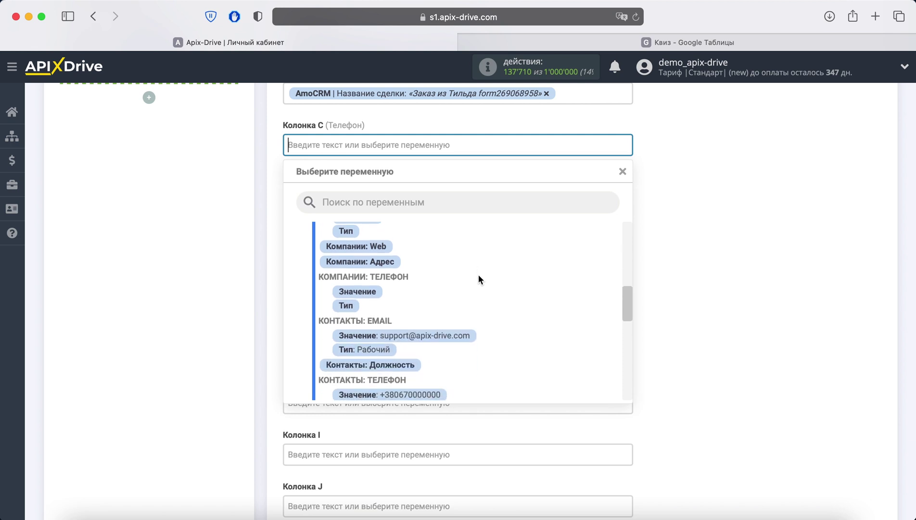
pyautogui.scroll(-1, 478, 280)
pyautogui.scroll(-1, 479, 279)
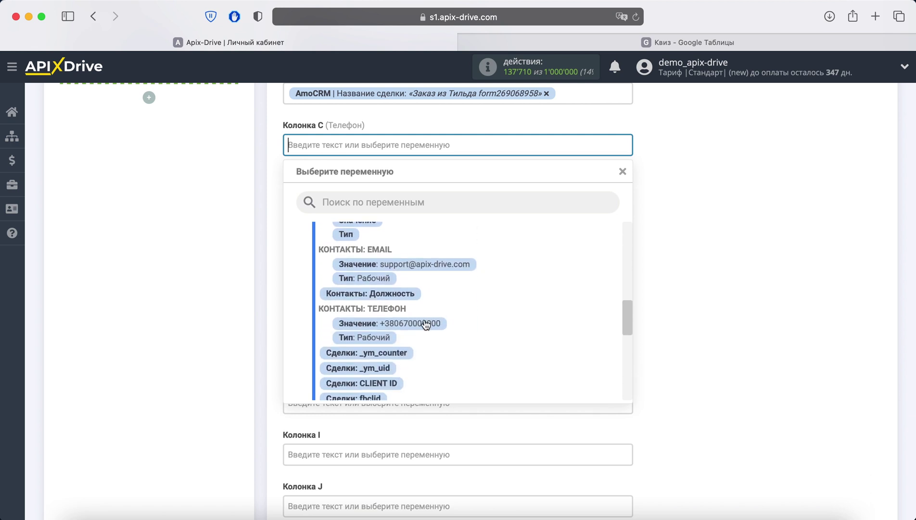
pyautogui.click(423, 323)
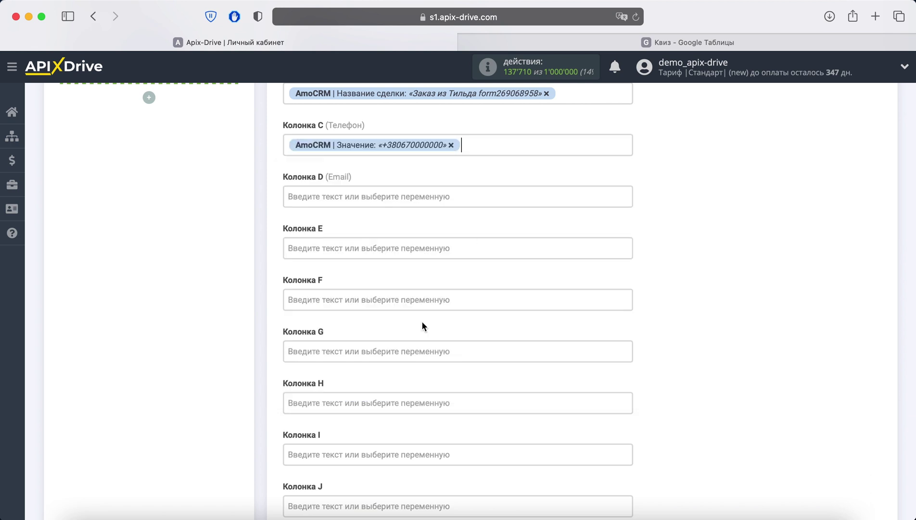
# - Bring up Колонка D's variable list and scroll toward the contact email variable
pyautogui.click(387, 198)
pyautogui.scroll(-2, 439, 289)
pyautogui.scroll(-3, 440, 288)
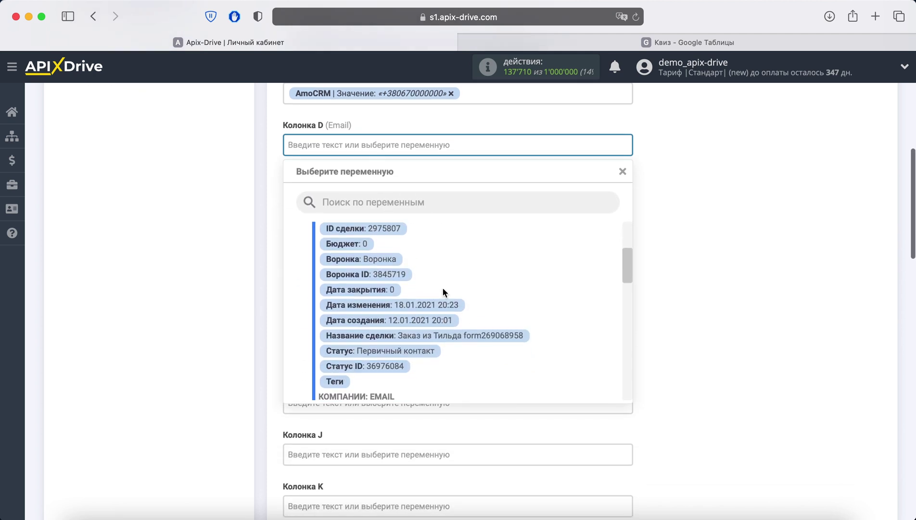
pyautogui.scroll(-3, 476, 283)
pyautogui.scroll(-3, 477, 283)
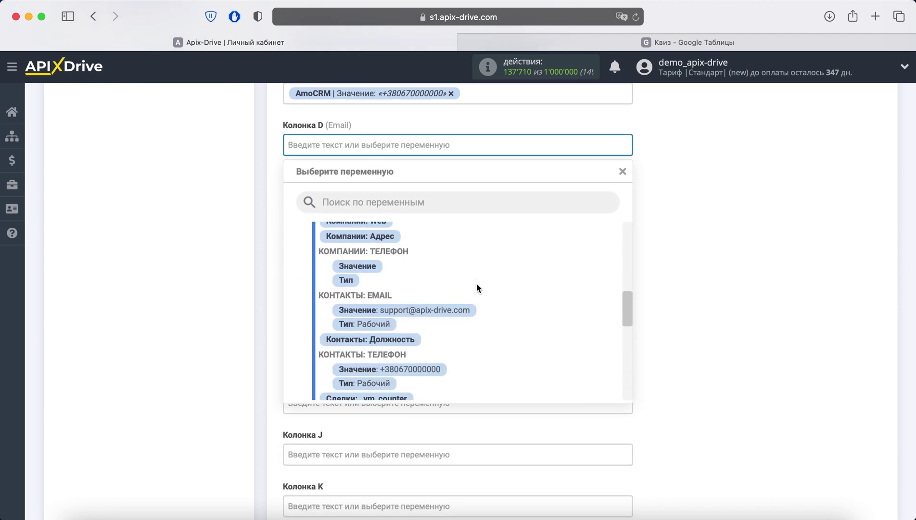
# - Map Колонка D to the AmoCRM contact email Значение and scroll to the bottom of the mapping
pyautogui.click(436, 310)
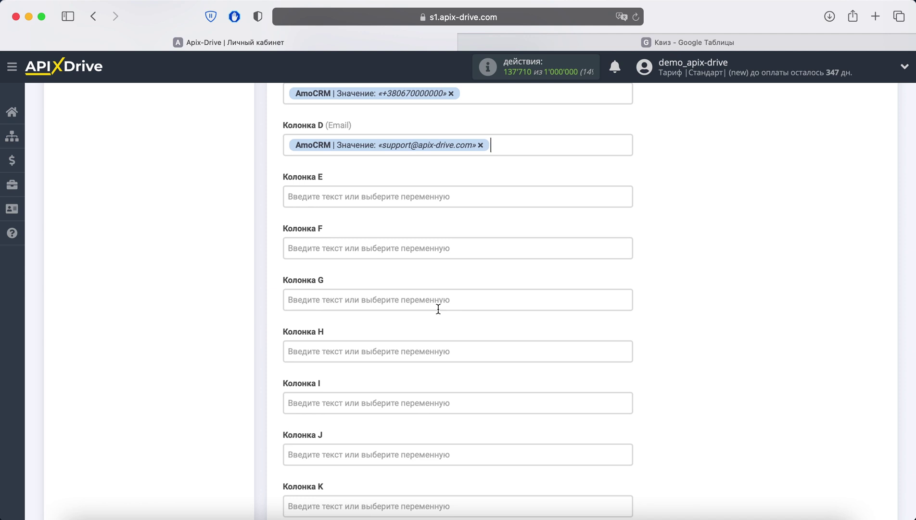
pyautogui.scroll(-1, 438, 309)
pyautogui.scroll(-5, 438, 309)
pyautogui.scroll(-4, 438, 309)
pyautogui.scroll(-3, 438, 309)
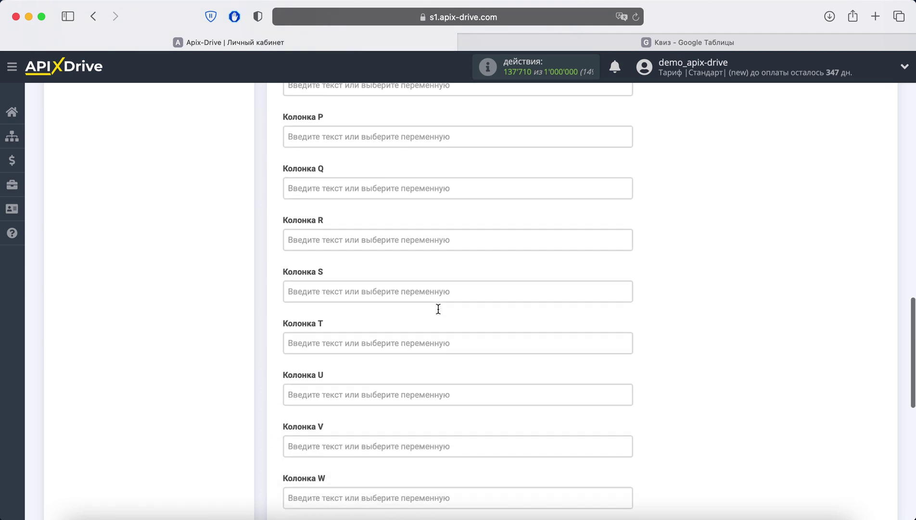
pyautogui.scroll(-5, 438, 309)
pyautogui.scroll(-2, 437, 308)
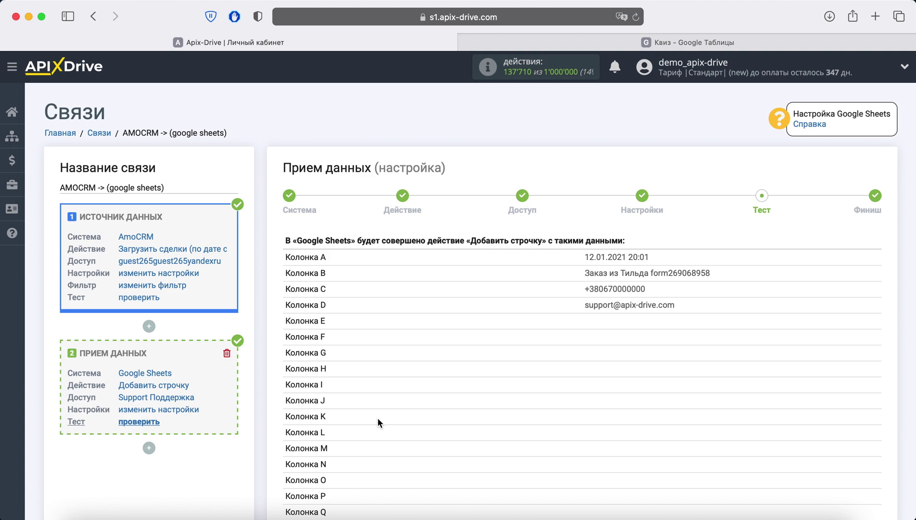
# - Send the test row to Google Sheets and verify it in row 2 of the Квиз spreadsheet
pyautogui.scroll(-3, 375, 417)
pyautogui.scroll(-2, 378, 400)
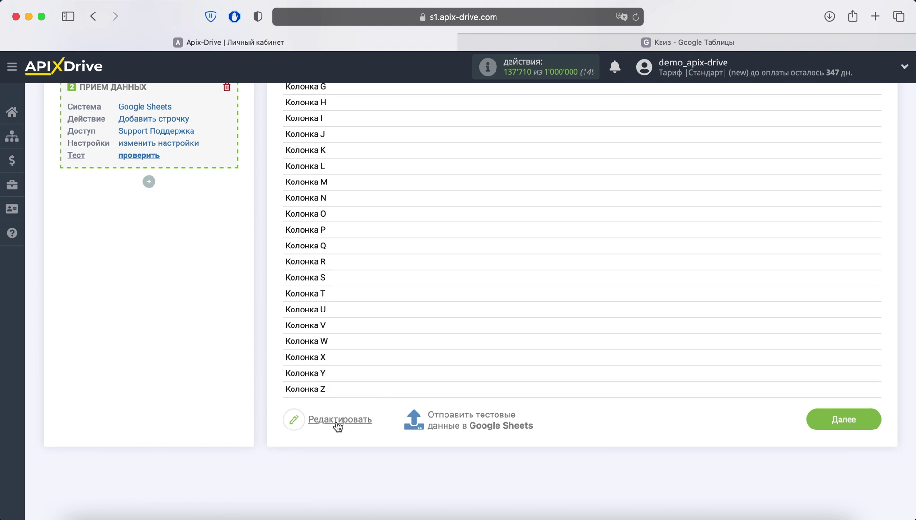
pyautogui.click(447, 424)
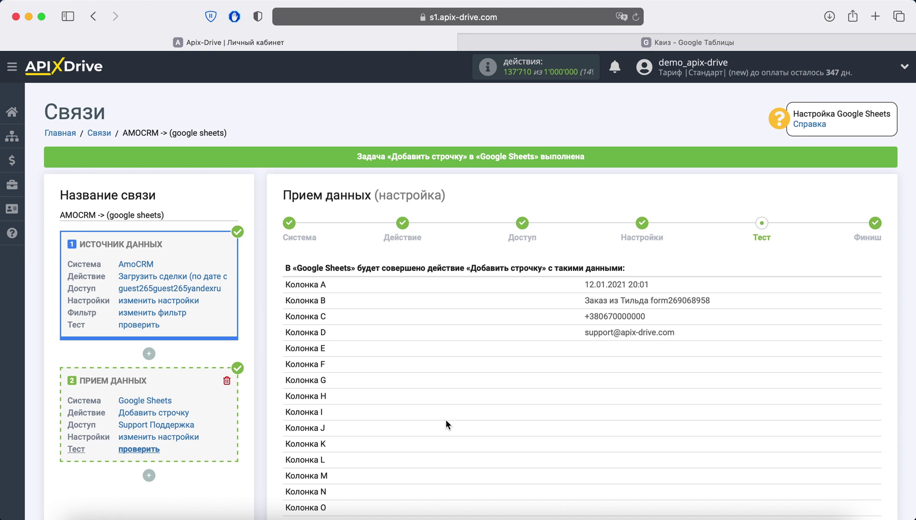
pyautogui.click(599, 42)
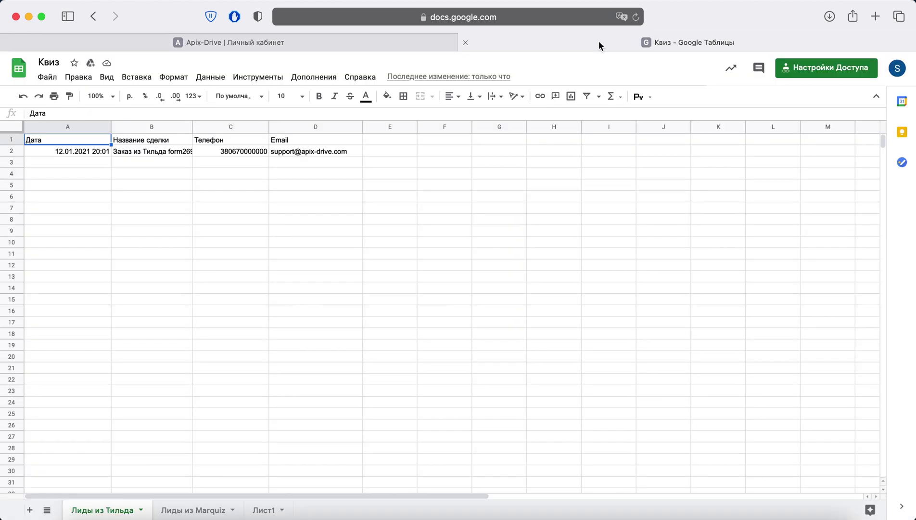
# - Return to the connection setup and advance from the test preview to the Финиш step
pyautogui.click(426, 38)
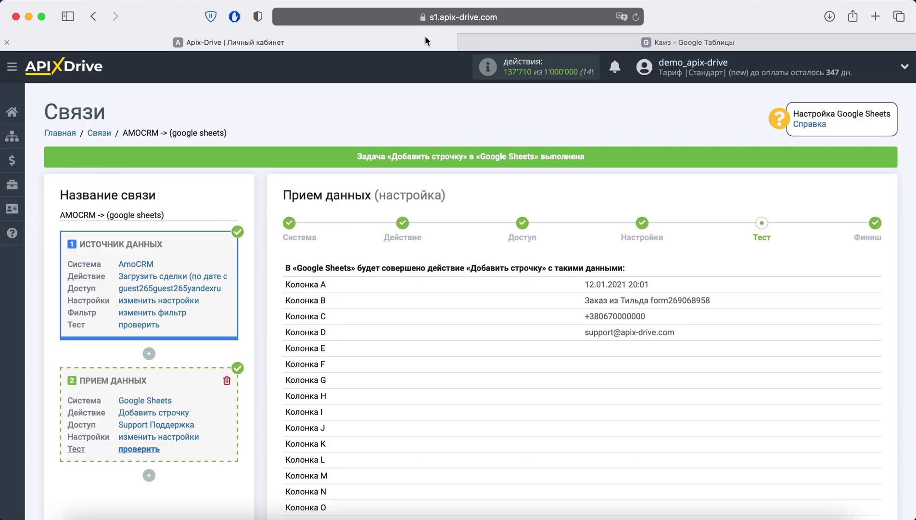
pyautogui.scroll(-6, 606, 177)
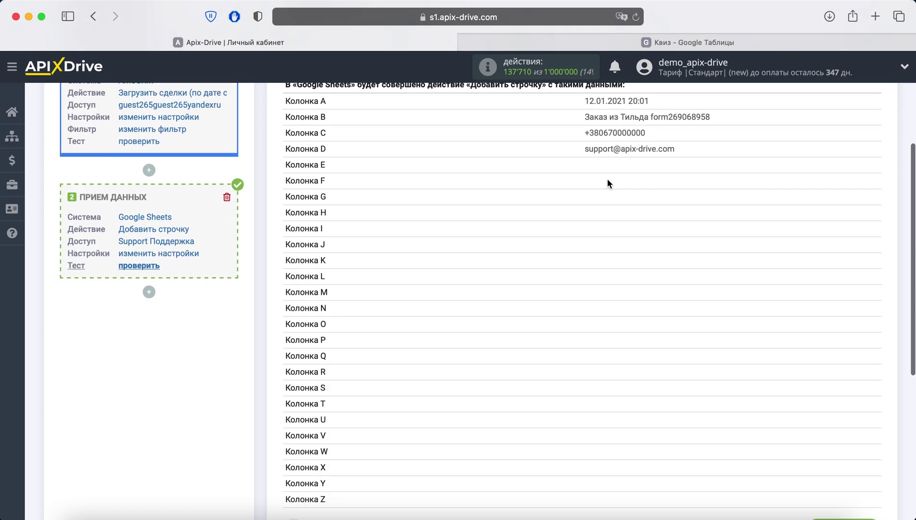
pyautogui.click(825, 426)
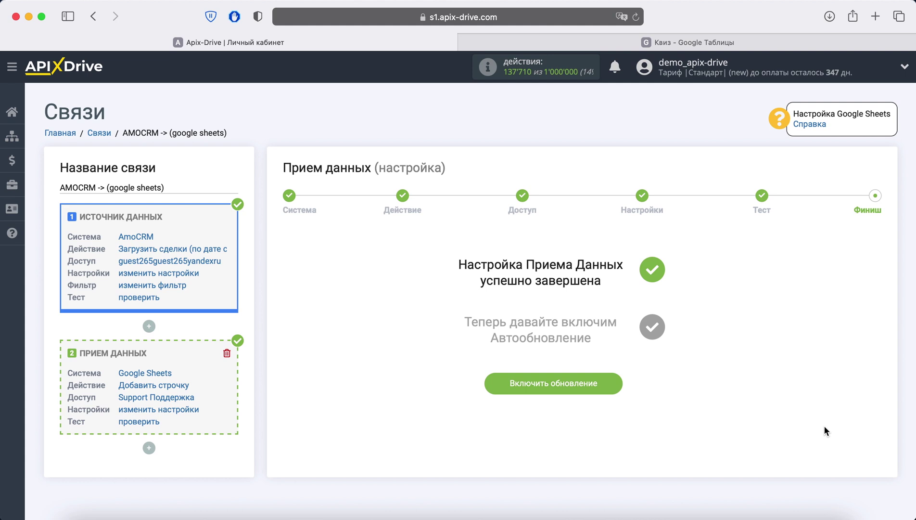
# - Enable auto-update for the AMOCRM -> (google sheets) connection, set the interval to 5 минут, and save
pyautogui.click(613, 378)
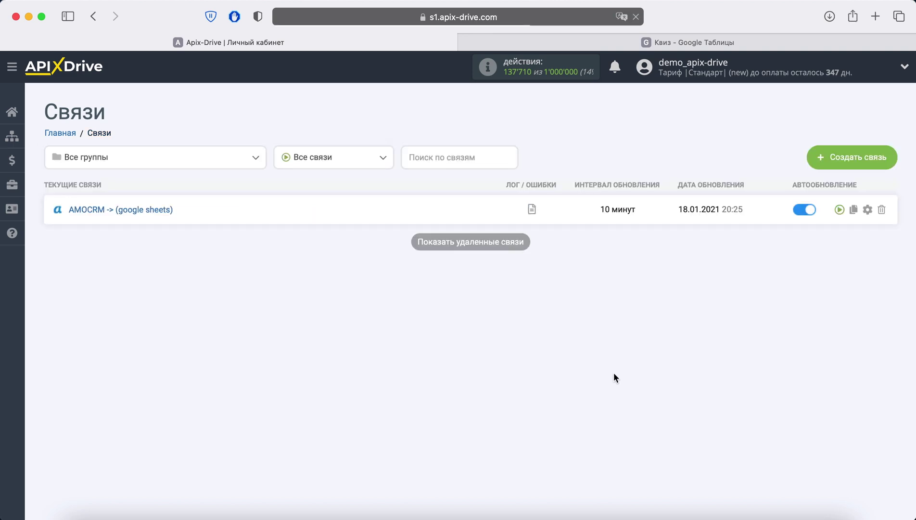
pyautogui.click(867, 209)
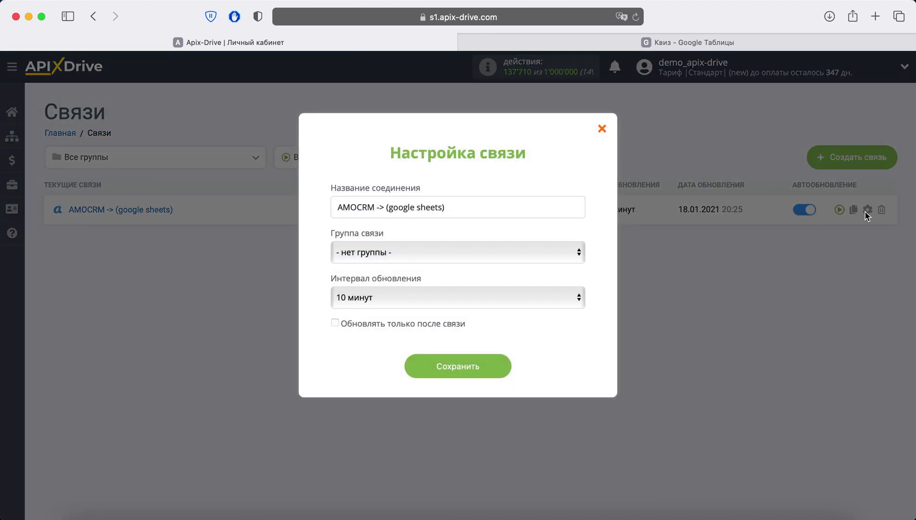
pyautogui.click(521, 297)
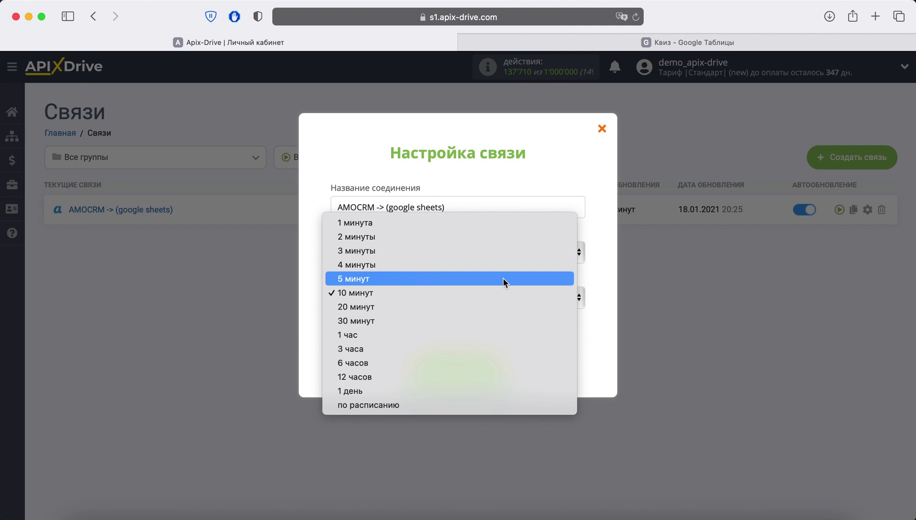
pyautogui.click(503, 278)
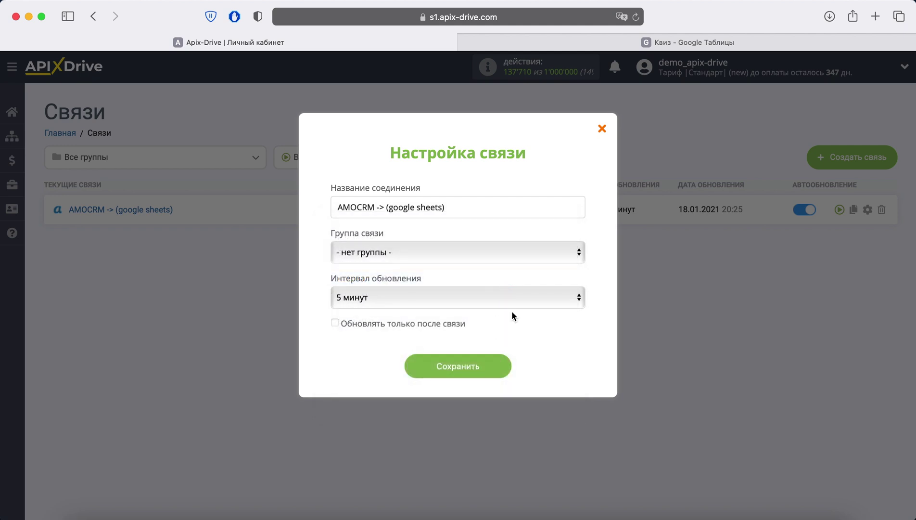
pyautogui.click(636, 17)
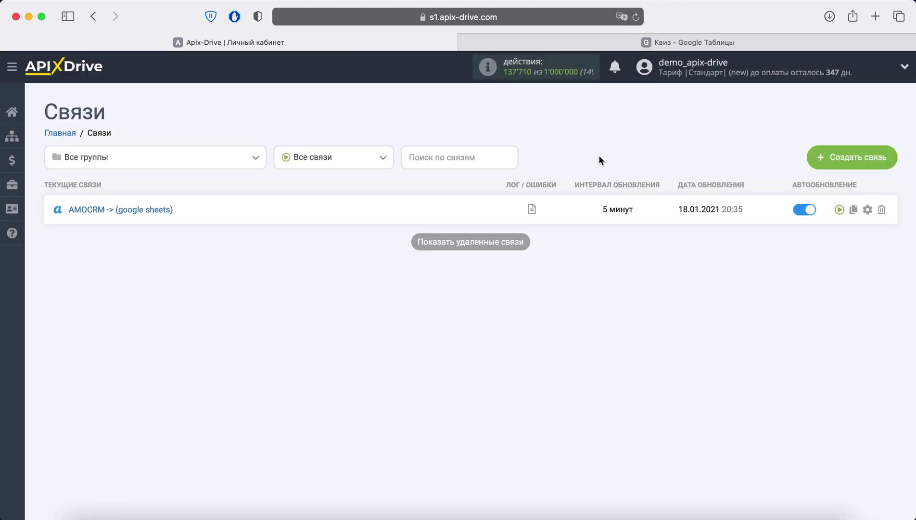